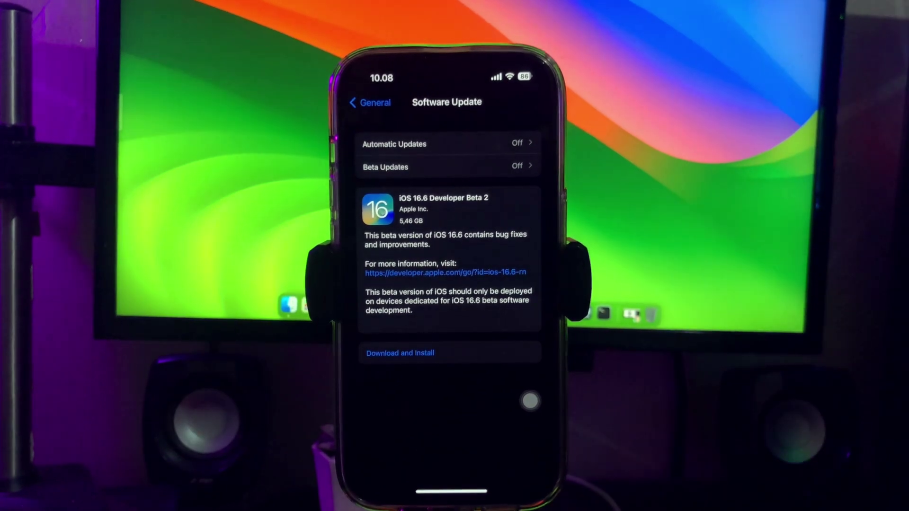
- Request Download and Install for iOS 16.6 Developer Beta 2 in Software Update
{"action": "left_click", "coordinate": [400, 354]}
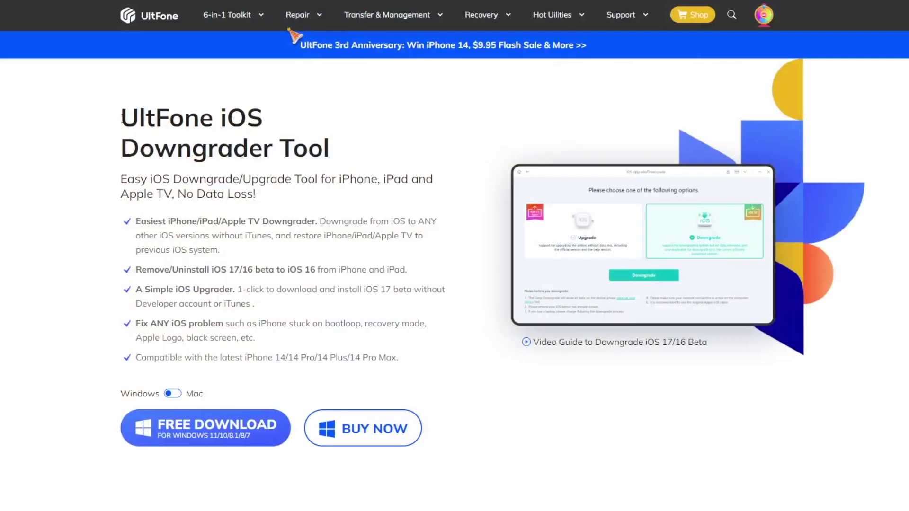
- Highlight the iOS Downgrader Tool title, the Easy iOS subtitle and the iPhone, iPad and Apple TV claim
{"action": "left_click_drag", "start_coordinate": [121, 118], "coordinate": [325, 140]}
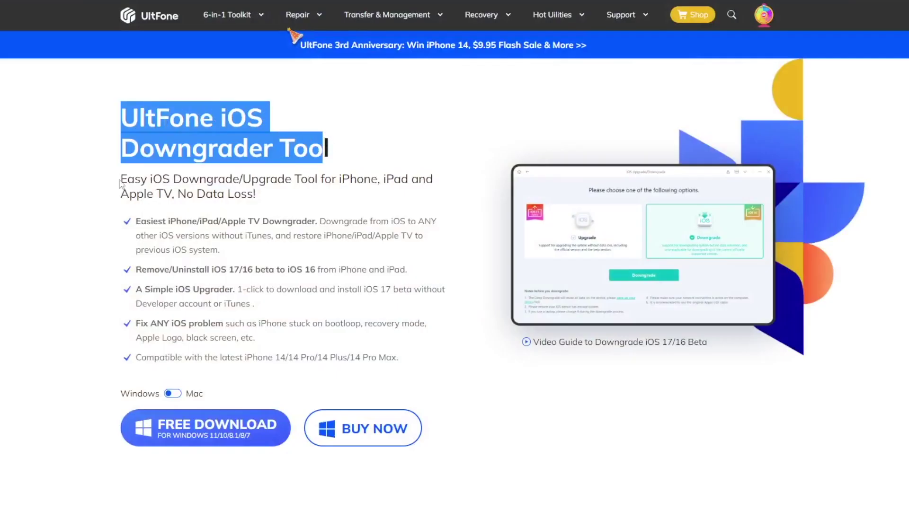
{"action": "left_click_drag", "start_coordinate": [120, 180], "coordinate": [273, 181]}
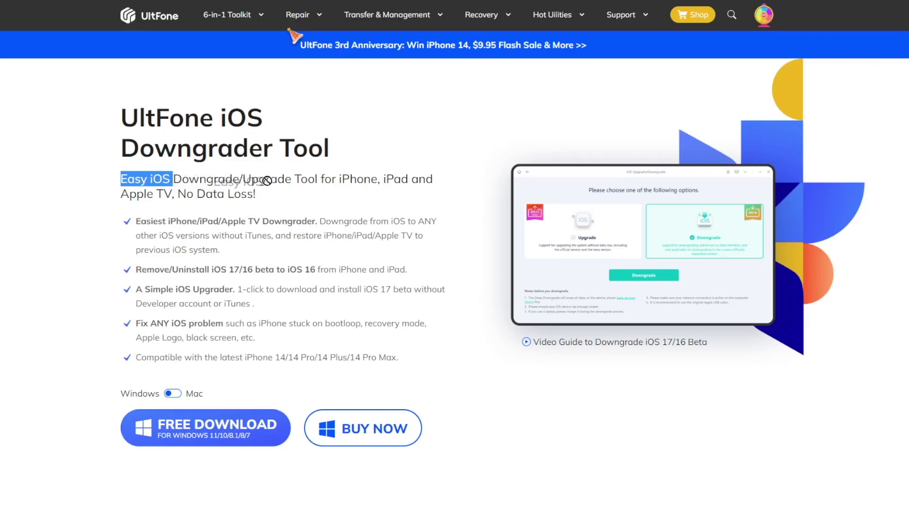
{"action": "left_click", "coordinate": [195, 184]}
{"action": "left_click_drag", "start_coordinate": [171, 179], "coordinate": [400, 205]}
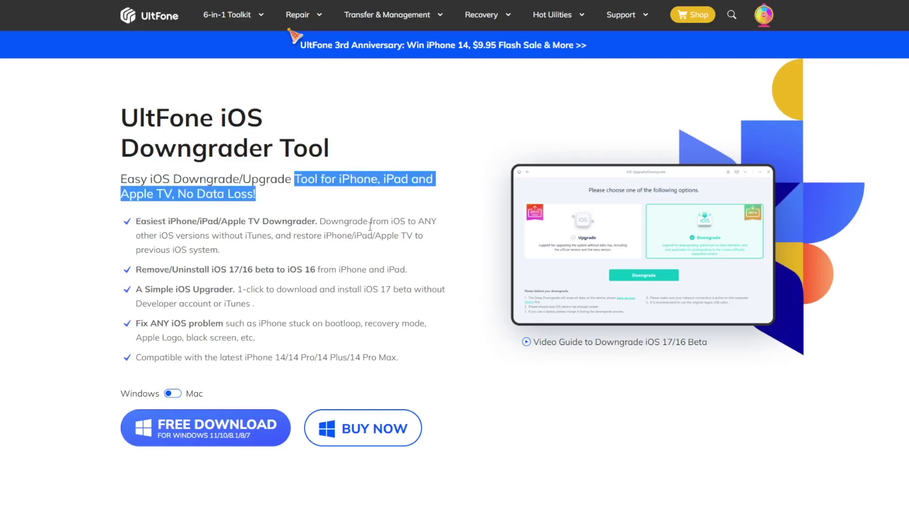
- Highlight the downgrade-to-any-version, remove iOS 17/16 beta and simple upgrader feature bullets
{"action": "left_click_drag", "start_coordinate": [221, 250], "coordinate": [132, 211]}
{"action": "left_click_drag", "start_coordinate": [318, 219], "coordinate": [373, 250]}
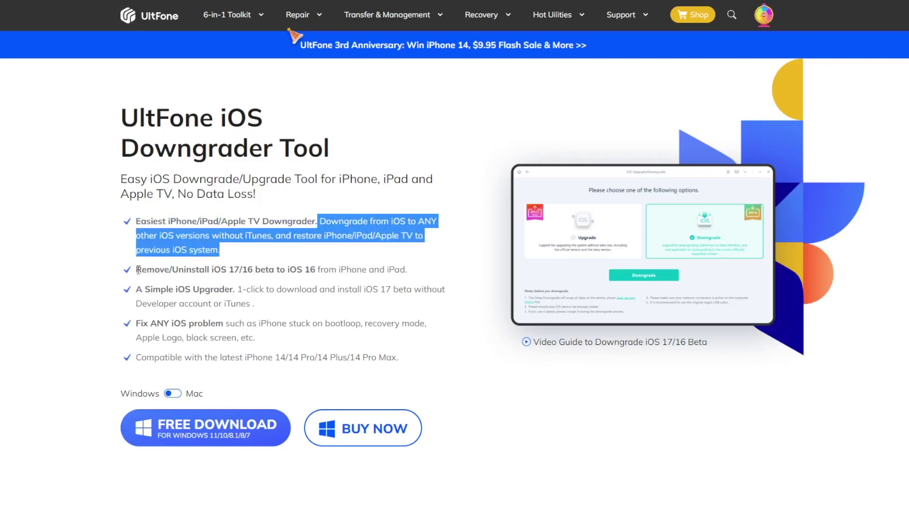
{"action": "left_click_drag", "start_coordinate": [138, 270], "coordinate": [312, 268]}
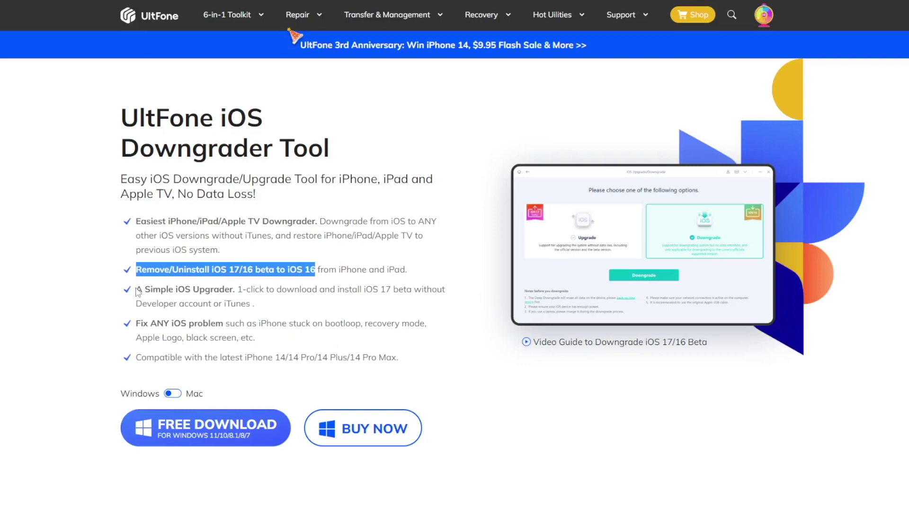
{"action": "left_click_drag", "start_coordinate": [138, 291], "coordinate": [364, 303]}
{"action": "left_click", "coordinate": [271, 294]}
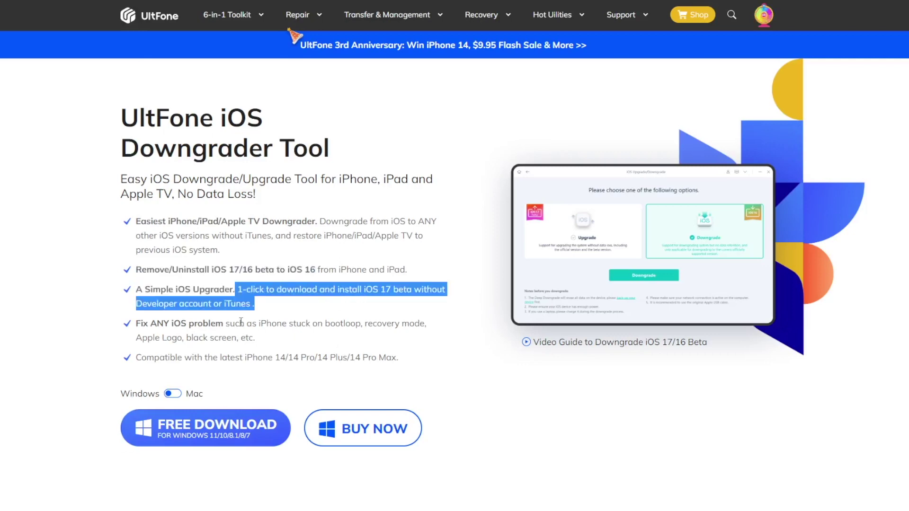
- Highlight the fix-any-iOS-problem bullet, the iPhone 14 compatibility line and the Windows/Mac options
{"action": "left_click_drag", "start_coordinate": [137, 327], "coordinate": [267, 347]}
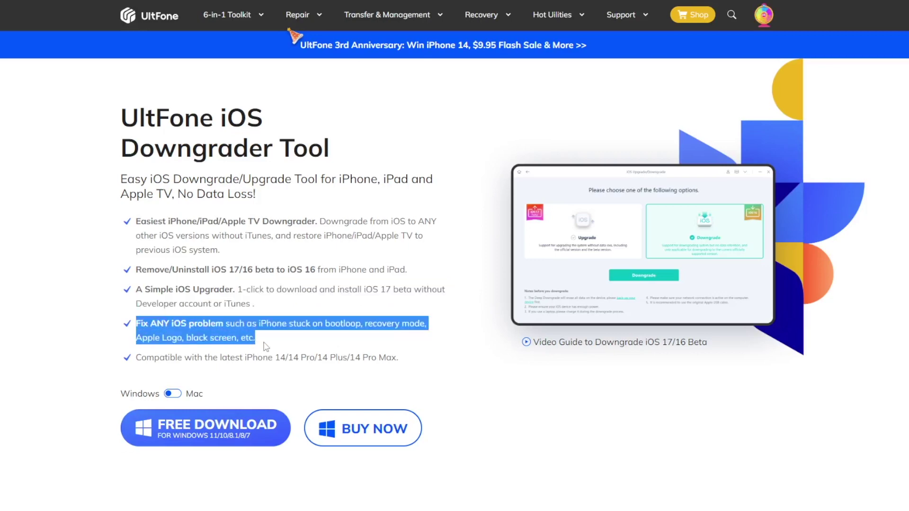
{"action": "left_click", "coordinate": [174, 348]}
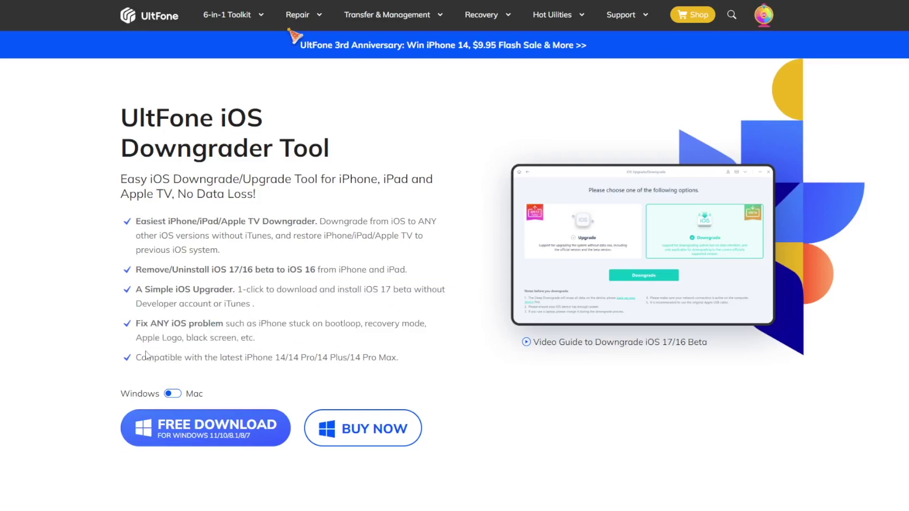
{"action": "left_click_drag", "start_coordinate": [137, 355], "coordinate": [402, 358]}
{"action": "left_click_drag", "start_coordinate": [459, 361], "coordinate": [460, 360]}
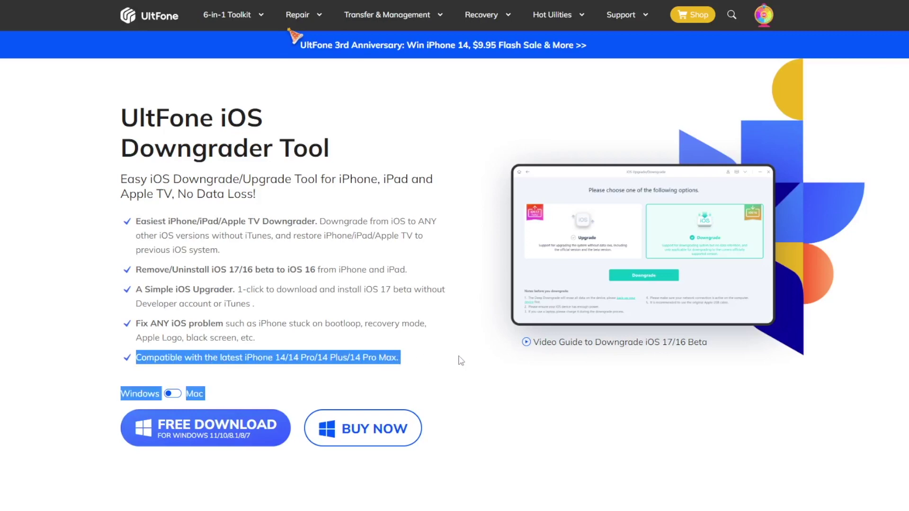
- Scroll down, highlighting the Downgrade ANY iOS System, Remove iOS 17/16 Beta and Fix 150+ headings
{"action": "scroll", "coordinate": [461, 360], "scroll_direction": "down", "scroll_amount": 9}
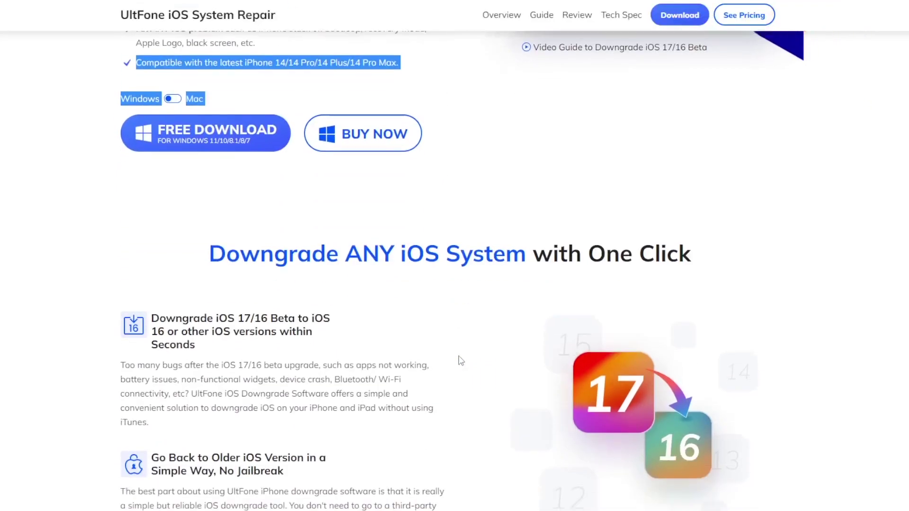
{"action": "left_click_drag", "start_coordinate": [210, 115], "coordinate": [703, 117]}
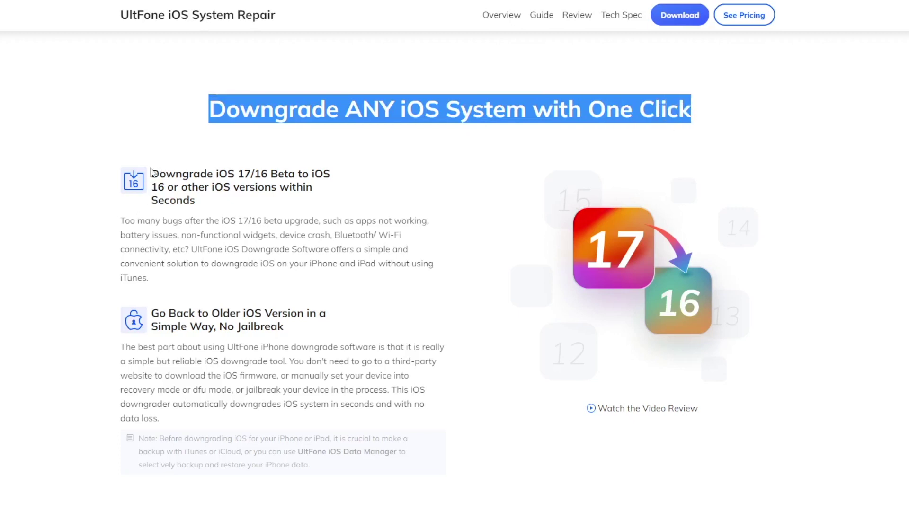
{"action": "left_click_drag", "start_coordinate": [151, 173], "coordinate": [201, 201]}
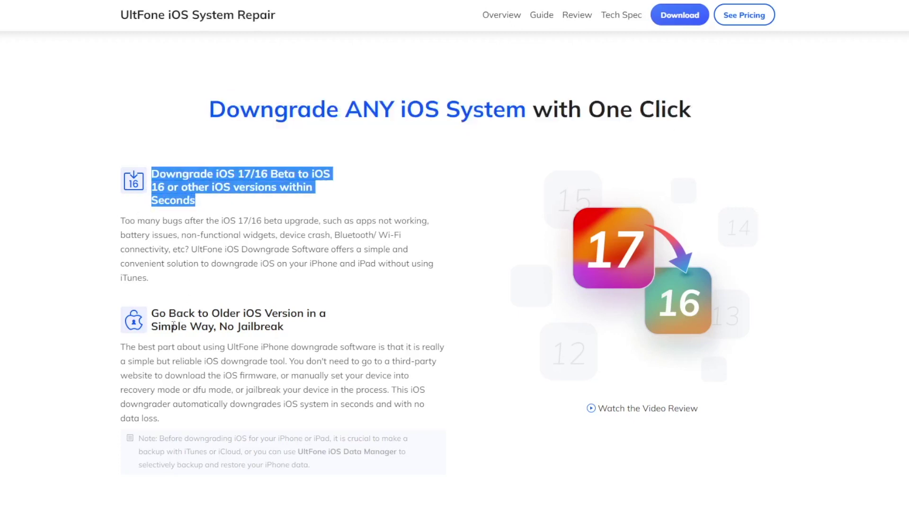
{"action": "left_click_drag", "start_coordinate": [212, 325], "coordinate": [294, 331]}
{"action": "scroll", "coordinate": [305, 359], "scroll_direction": "down", "scroll_amount": 10}
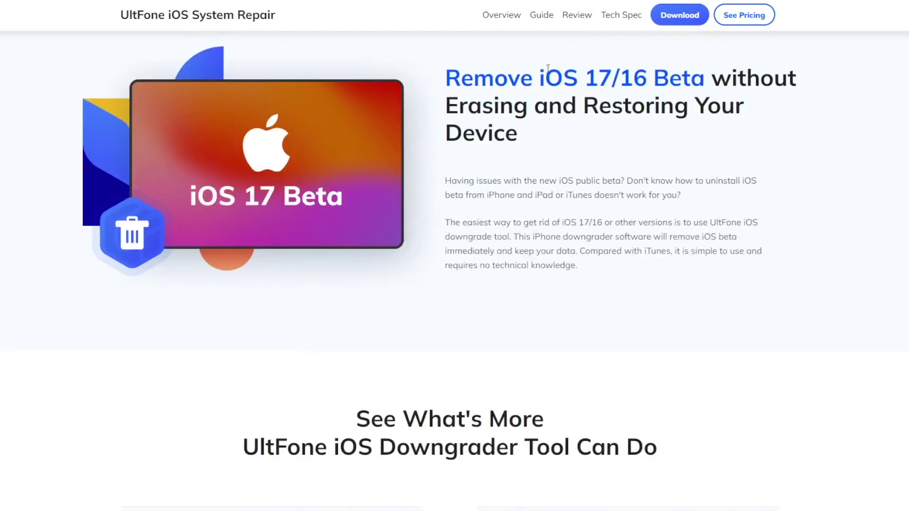
{"action": "mouse_move", "coordinate": [451, 77]}
{"action": "left_mouse_down"}
{"action": "mouse_move", "coordinate": [511, 134]}
{"action": "mouse_move", "coordinate": [557, 155]}
{"action": "left_mouse_up"}
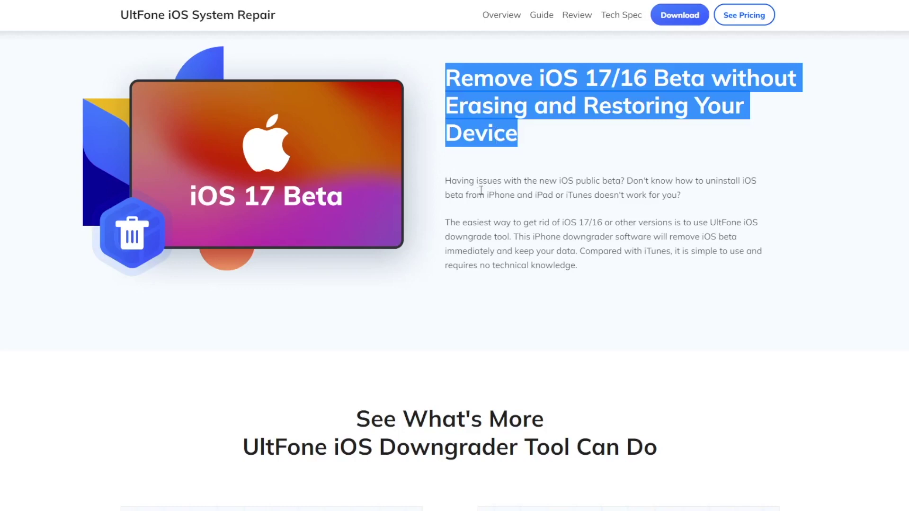
{"action": "scroll", "coordinate": [481, 190], "scroll_direction": "down", "scroll_amount": 7}
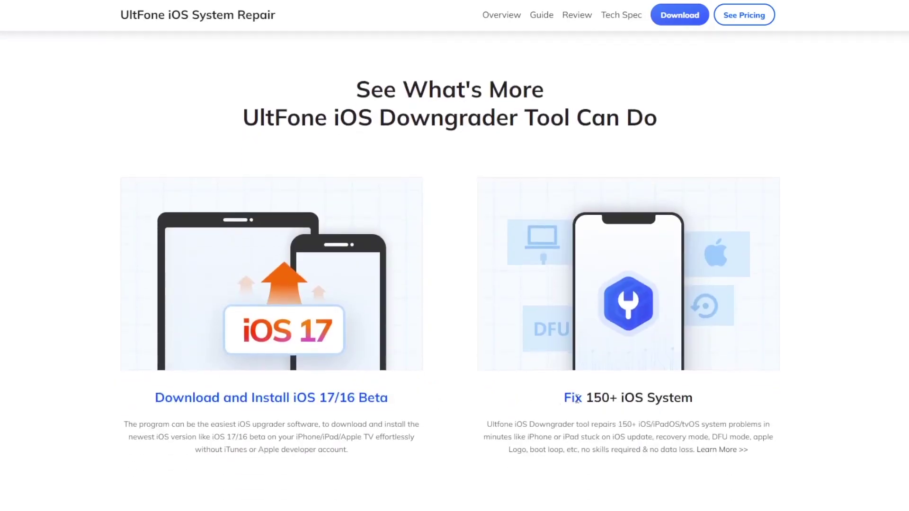
{"action": "left_click_drag", "start_coordinate": [564, 398], "coordinate": [694, 408]}
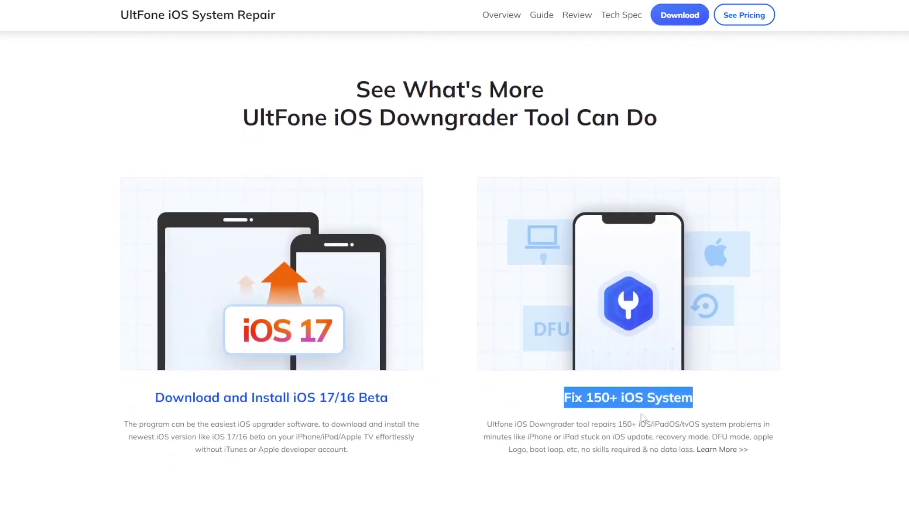
- Scroll further down the page to the Step 1–3 section, selecting a text row on the way
{"action": "scroll", "coordinate": [503, 381], "scroll_direction": "down", "scroll_amount": 10}
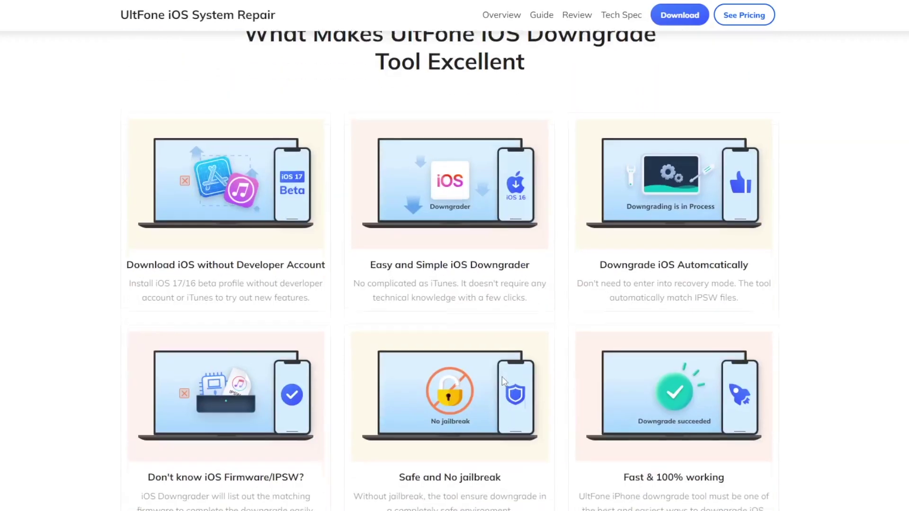
{"action": "scroll", "coordinate": [111, 282], "scroll_direction": "down", "scroll_amount": 1}
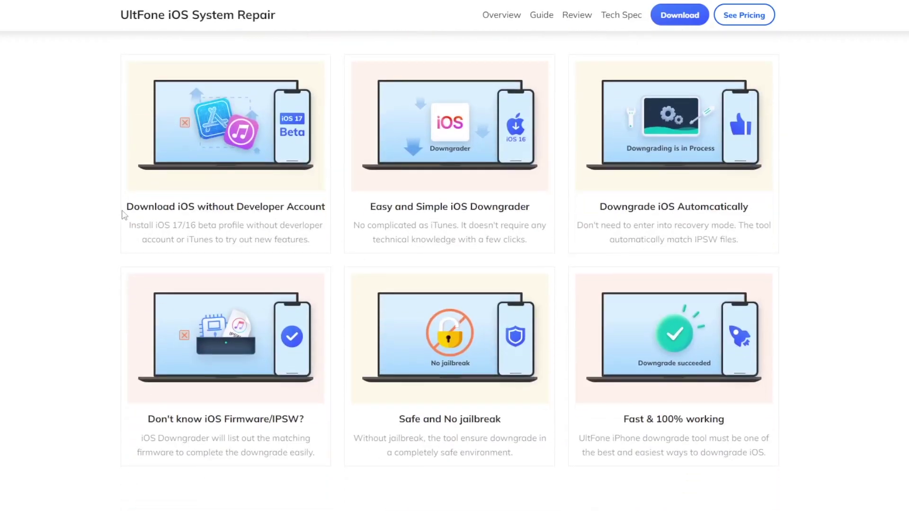
{"action": "left_click_drag", "start_coordinate": [124, 210], "coordinate": [654, 204]}
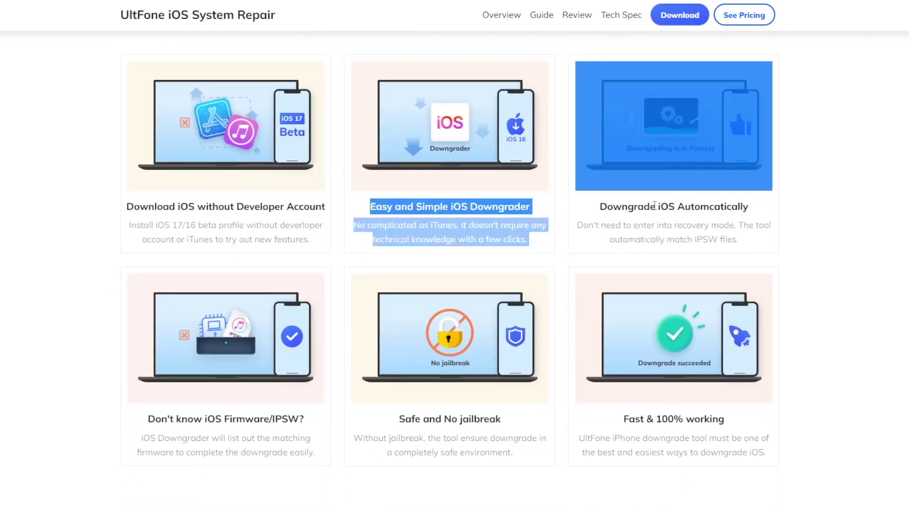
{"action": "left_click_drag", "start_coordinate": [597, 210], "coordinate": [737, 207]}
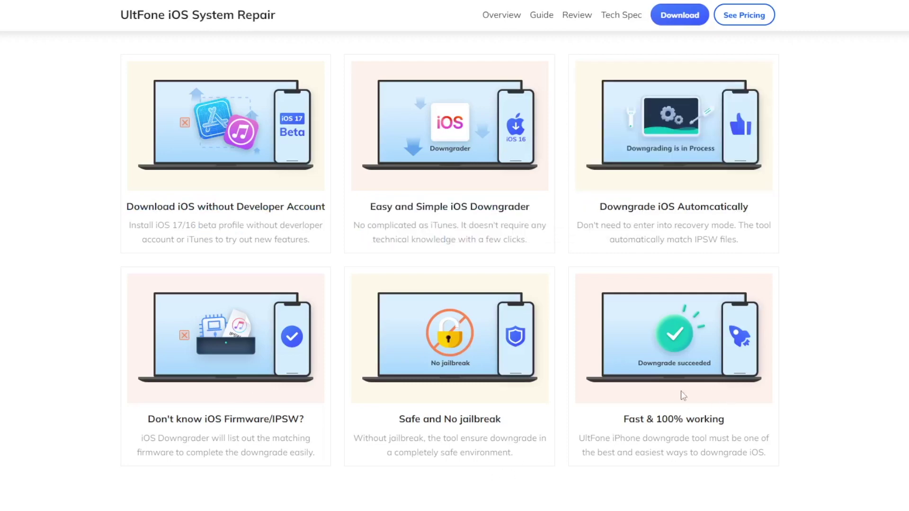
{"action": "scroll", "coordinate": [591, 395], "scroll_direction": "down", "scroll_amount": 8}
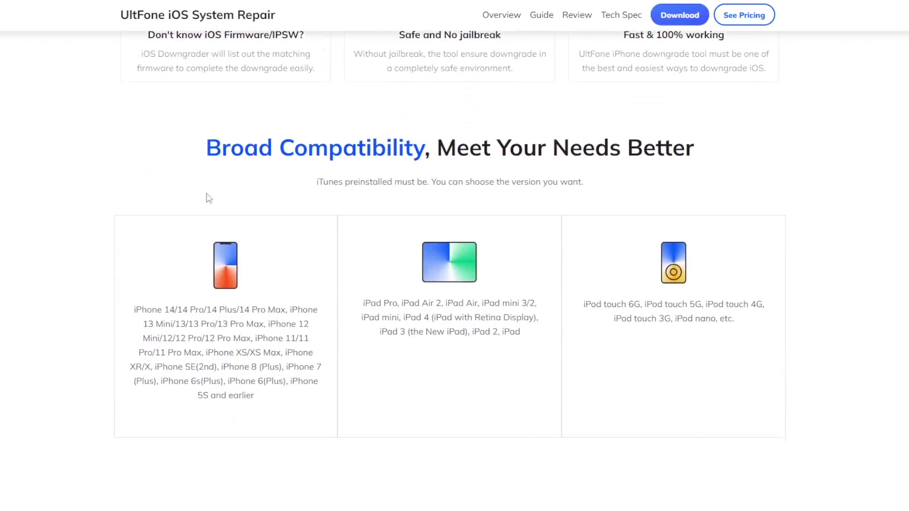
{"action": "scroll", "coordinate": [220, 322], "scroll_direction": "down", "scroll_amount": 8}
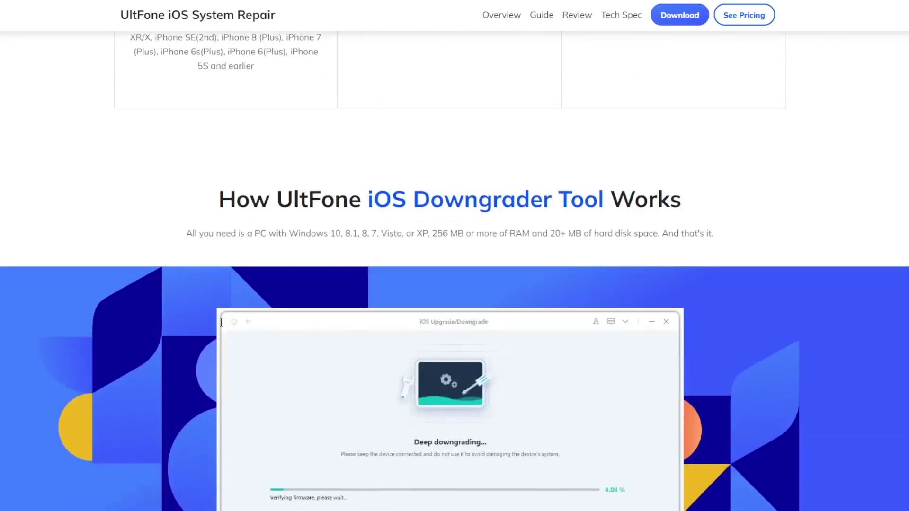
{"action": "scroll", "coordinate": [229, 219], "scroll_direction": "down", "scroll_amount": 4}
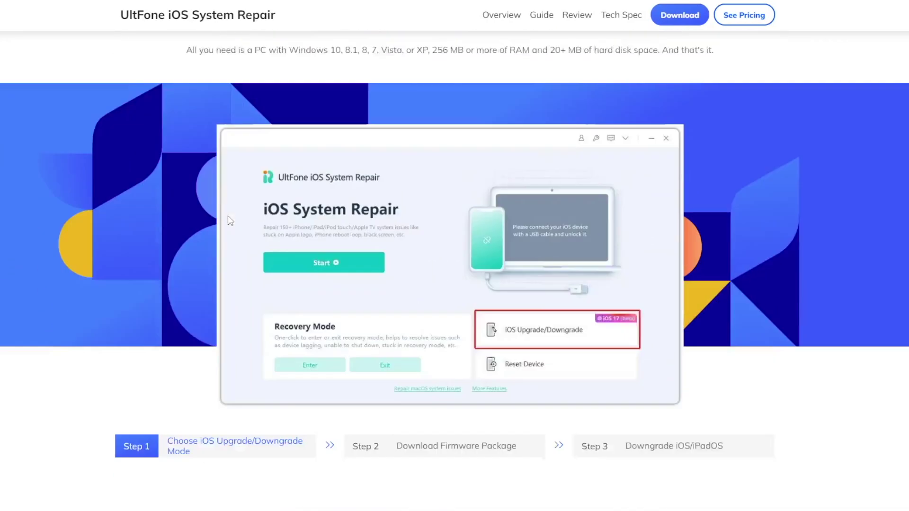
{"action": "scroll", "coordinate": [289, 393], "scroll_direction": "up", "scroll_amount": 2}
{"action": "scroll", "coordinate": [289, 383], "scroll_direction": "down", "scroll_amount": 1}
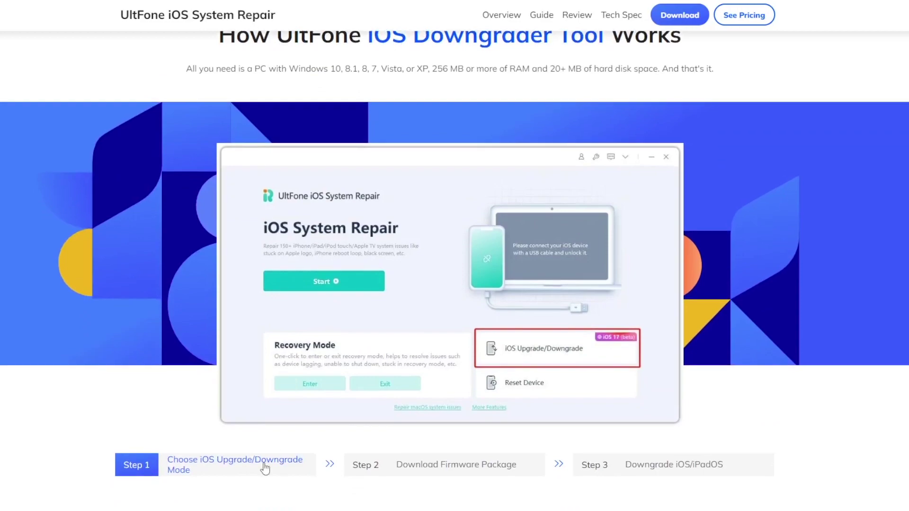
- Preview the firmware download and final stages, leaving the download option set to Windows
{"action": "left_click", "coordinate": [406, 466]}
{"action": "left_click", "coordinate": [635, 466]}
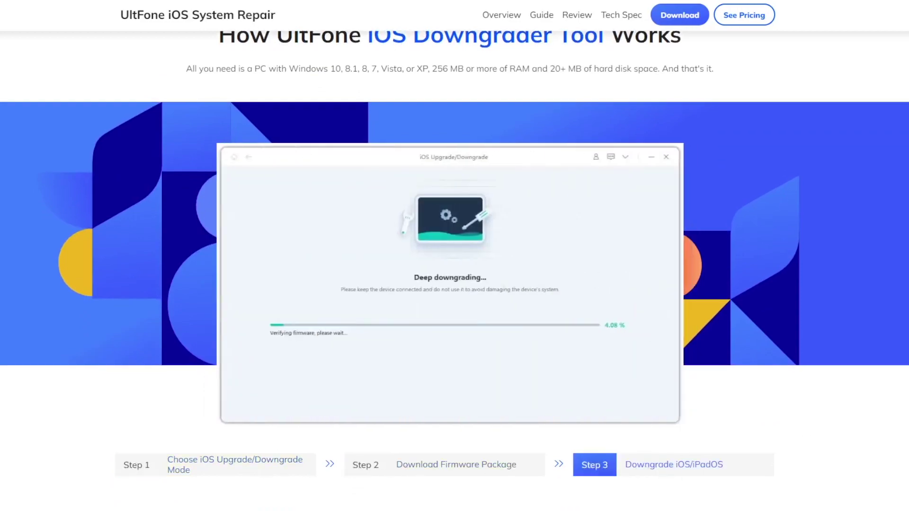
{"action": "scroll", "coordinate": [680, 434], "scroll_direction": "up", "scroll_amount": 15}
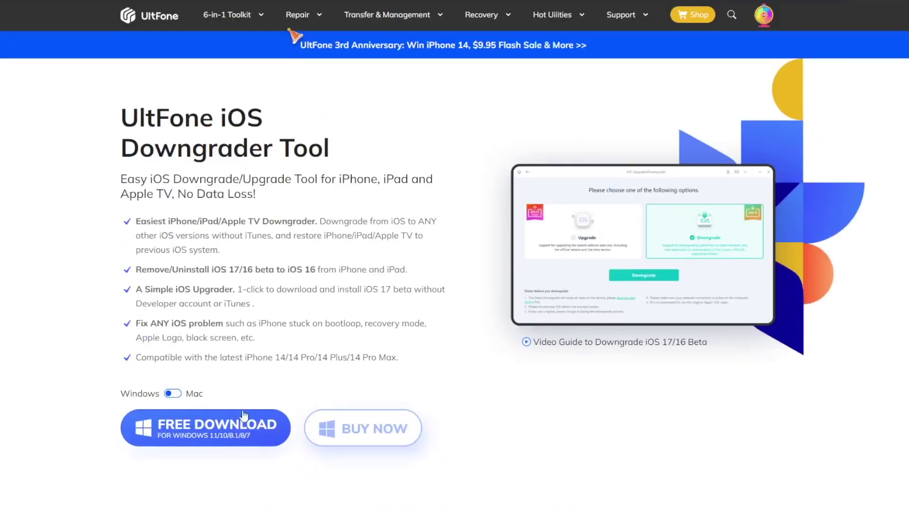
{"action": "left_click", "coordinate": [176, 394]}
{"action": "left_click", "coordinate": [177, 393]}
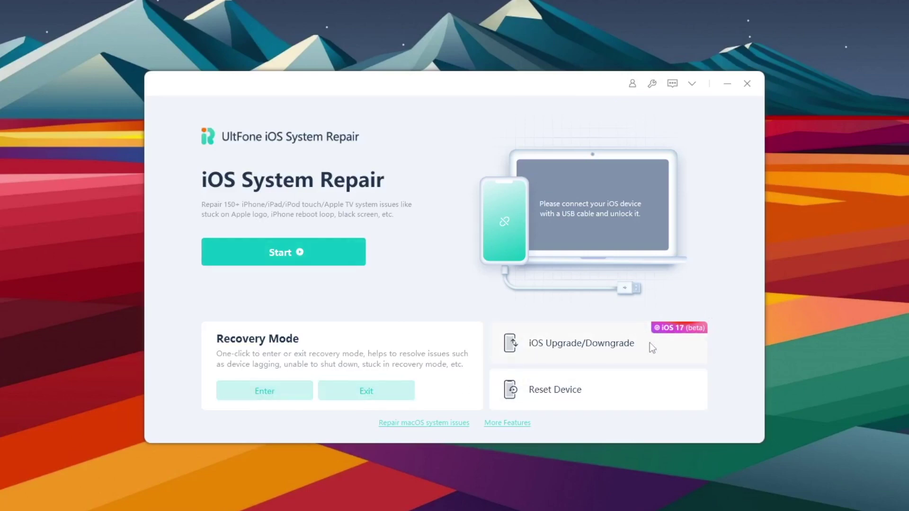
- Open iOS Upgrade/Downgrade and continue with the Upgrade option
{"action": "left_click", "coordinate": [574, 351]}
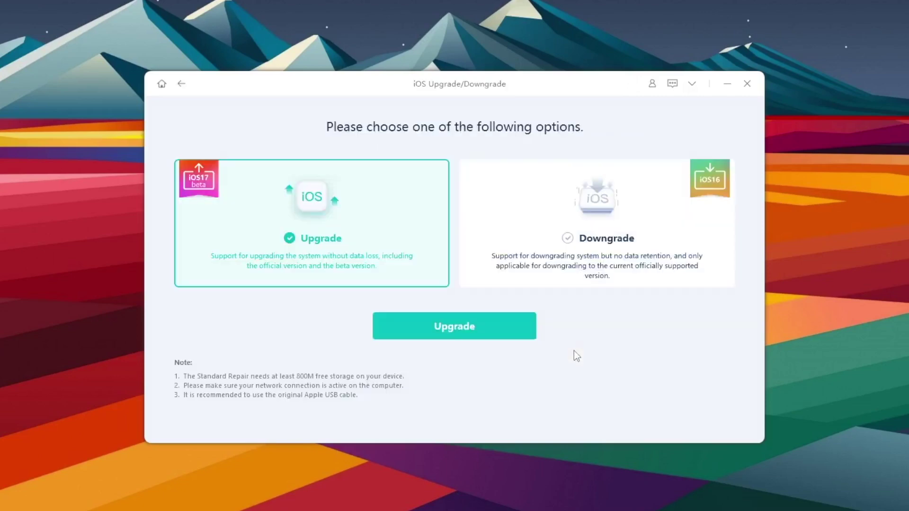
{"action": "left_click", "coordinate": [563, 239]}
{"action": "left_click", "coordinate": [393, 330]}
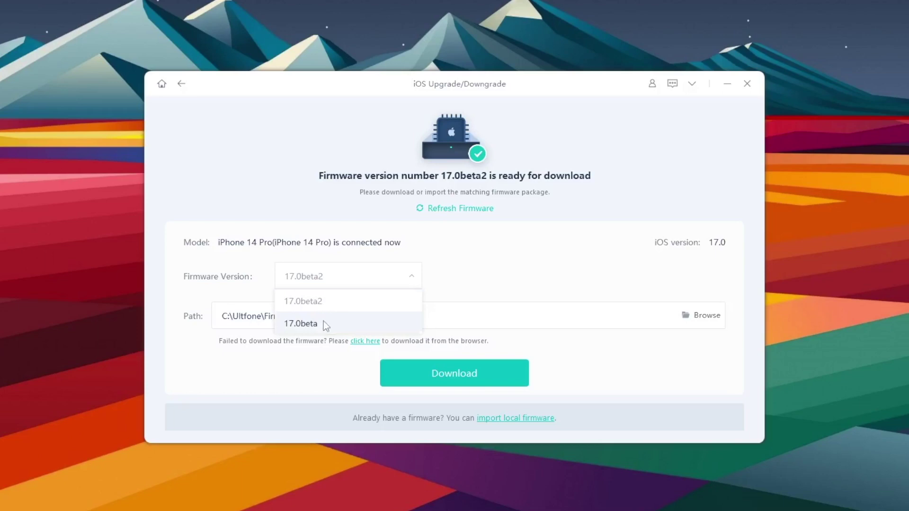
- Set the firmware version to 17.0beta2 and start downloading the package
{"action": "left_click", "coordinate": [311, 302]}
{"action": "left_click", "coordinate": [385, 276]}
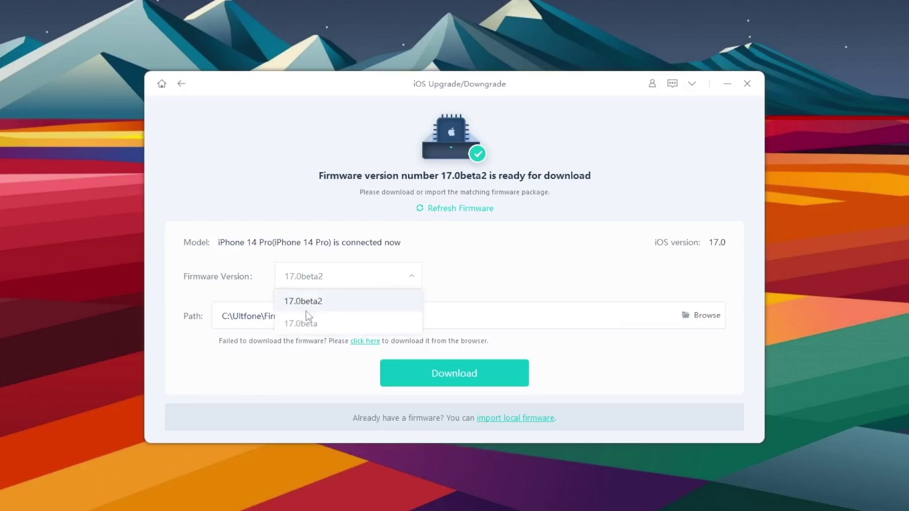
{"action": "left_click", "coordinate": [305, 320]}
{"action": "left_click", "coordinate": [334, 279]}
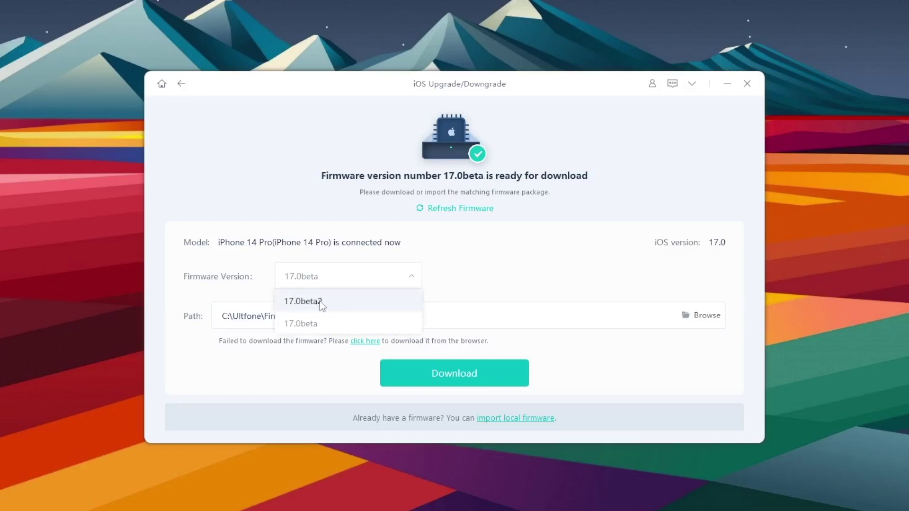
{"action": "left_click", "coordinate": [320, 300]}
{"action": "left_click", "coordinate": [460, 365]}
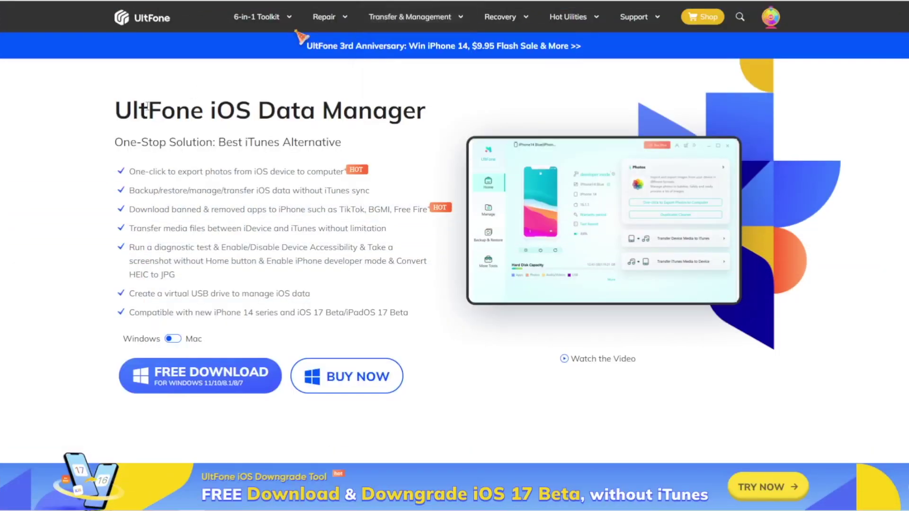
- Highlight, then deselect, the Data Manager text, Best iTunes Alternative tagline and backup bullet
{"action": "left_click_drag", "start_coordinate": [115, 109], "coordinate": [161, 339]}
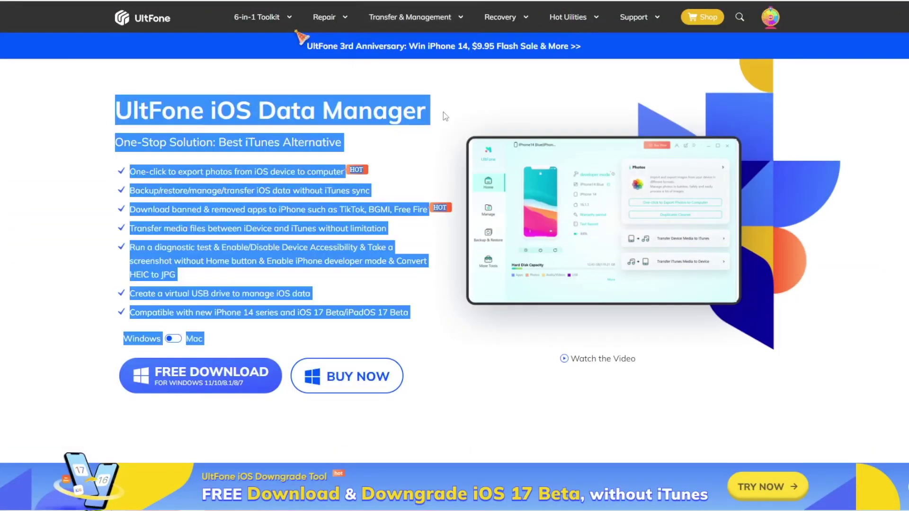
{"action": "left_click", "coordinate": [428, 111]}
{"action": "left_click_drag", "start_coordinate": [220, 143], "coordinate": [342, 143]}
{"action": "left_click", "coordinate": [215, 169]}
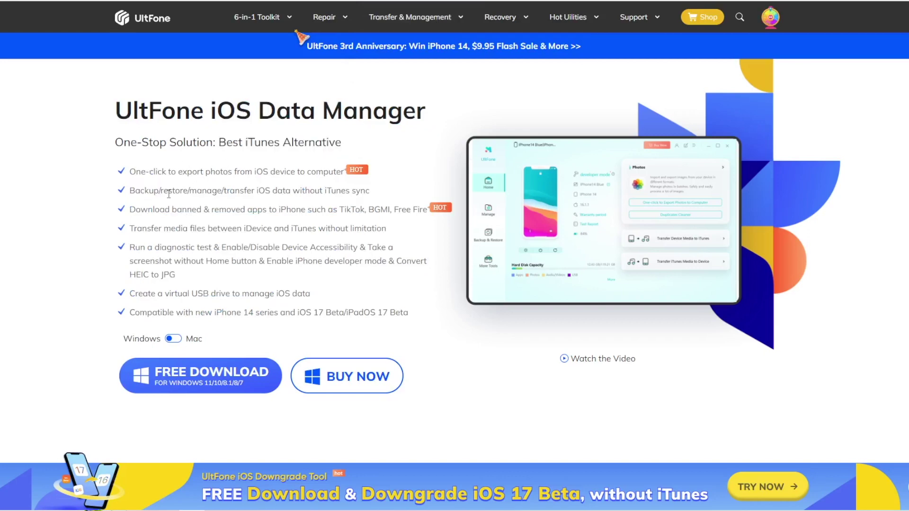
{"action": "mouse_move", "coordinate": [370, 190]}
{"action": "left_mouse_down"}
{"action": "mouse_move", "coordinate": [155, 190]}
{"action": "mouse_move", "coordinate": [364, 189]}
{"action": "left_mouse_up"}
{"action": "left_click", "coordinate": [148, 190]}
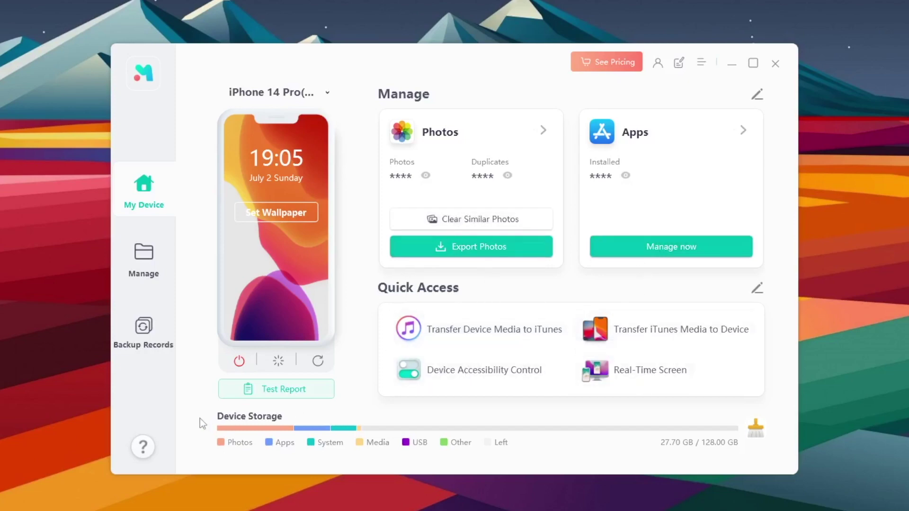
- Open Backup Records from the left sidebar
{"action": "left_click", "coordinate": [148, 339]}
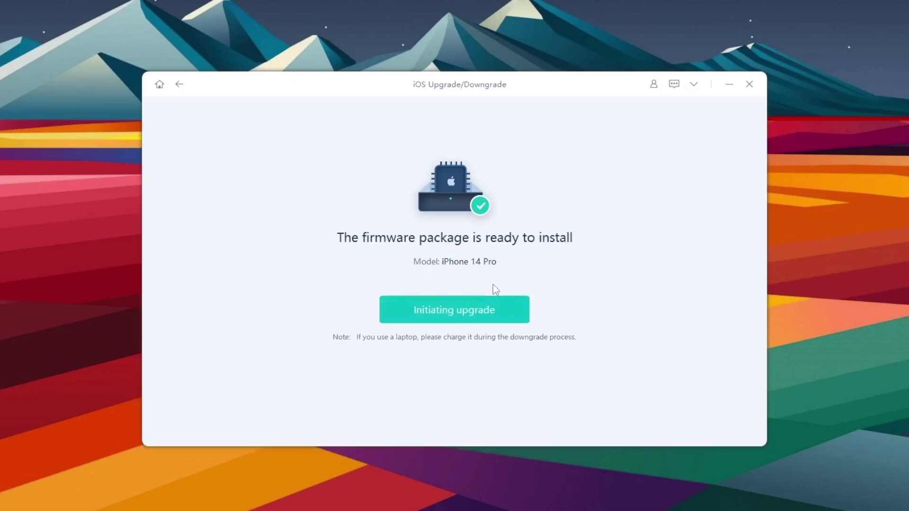
- Start the iPhone 14 Pro upgrade with the downloaded 17.0beta2 firmware
{"action": "left_click", "coordinate": [464, 309]}
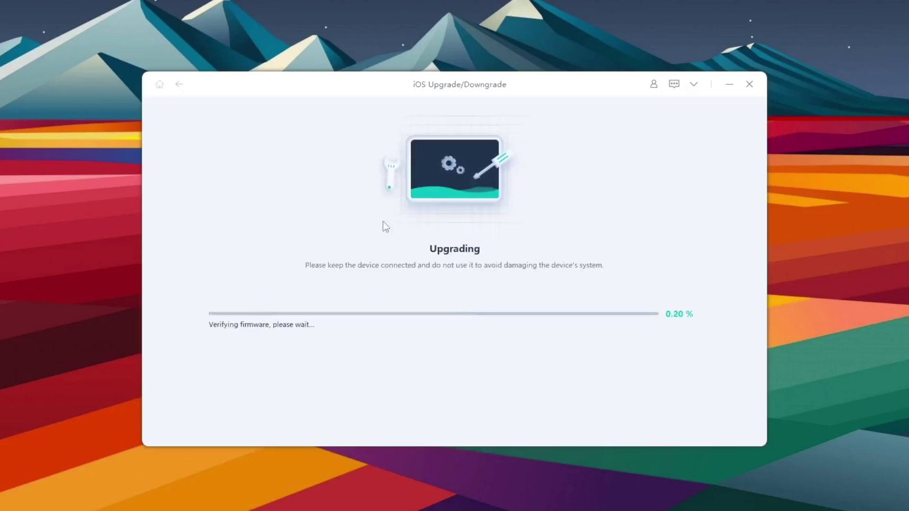